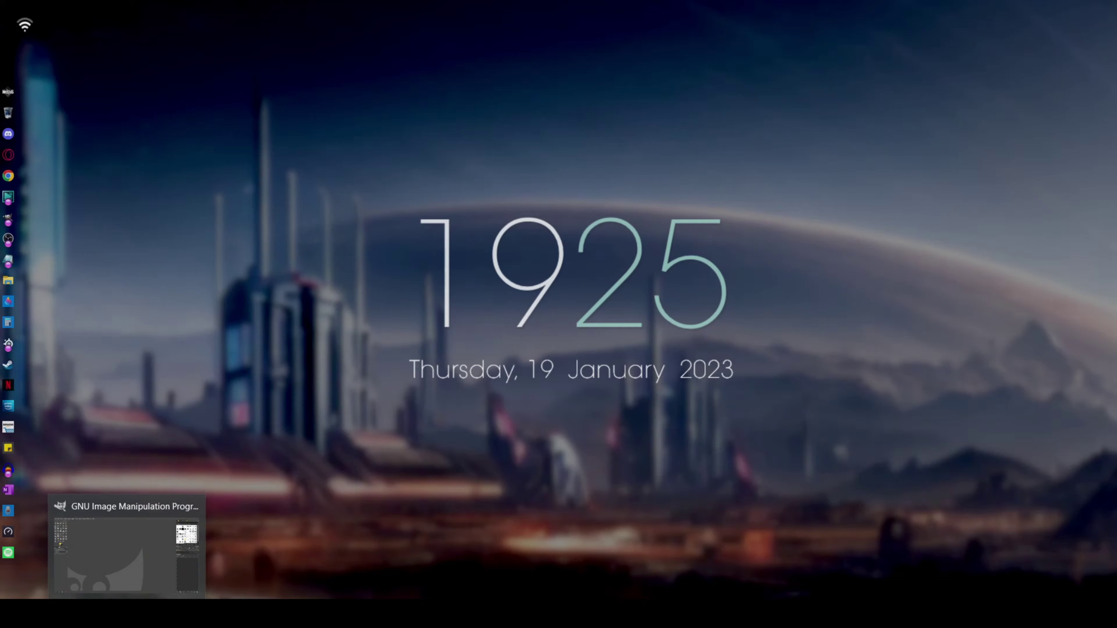
- Drag the cow photo pexels-heiner-205001.jpg from Downloads into GIMP to open it
left_click(127, 547)
mouse_move(163, 616)
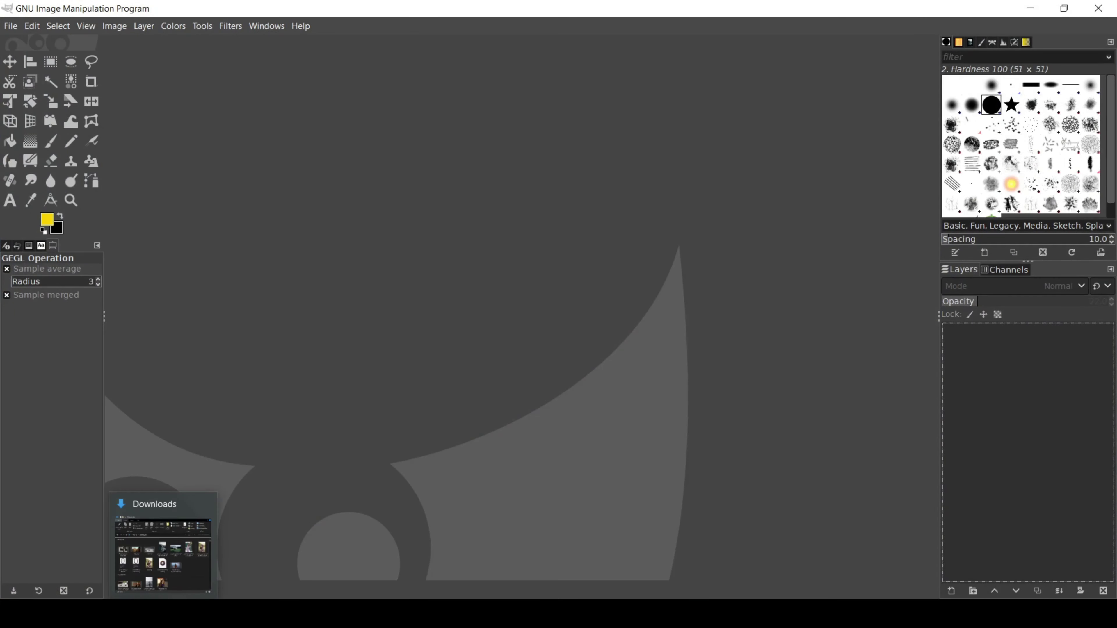
left_click(162, 555)
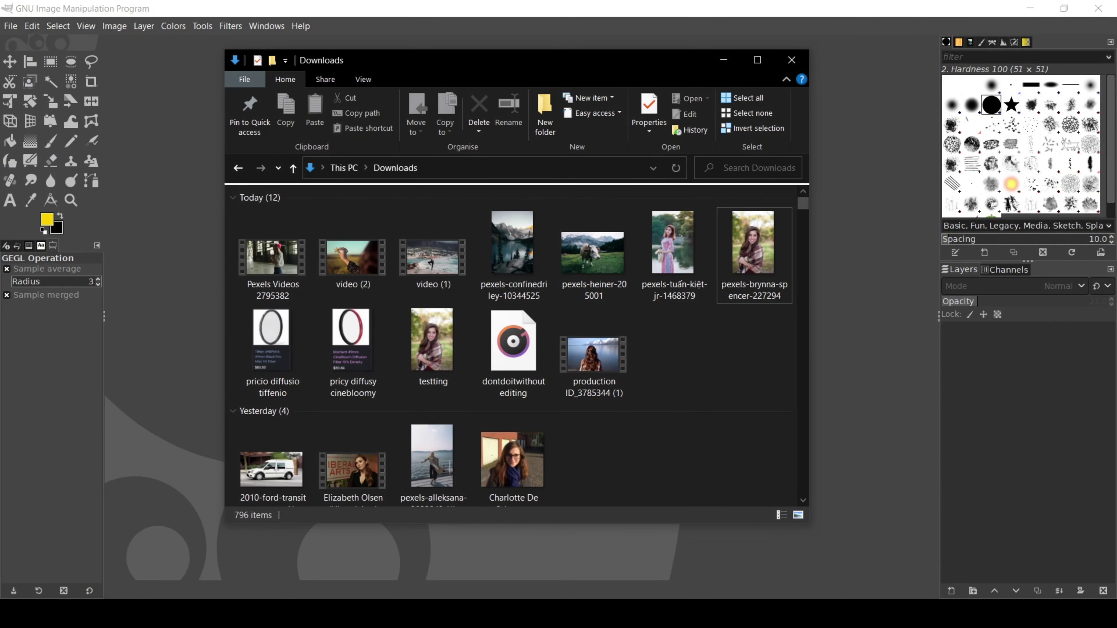
left_click(723, 59)
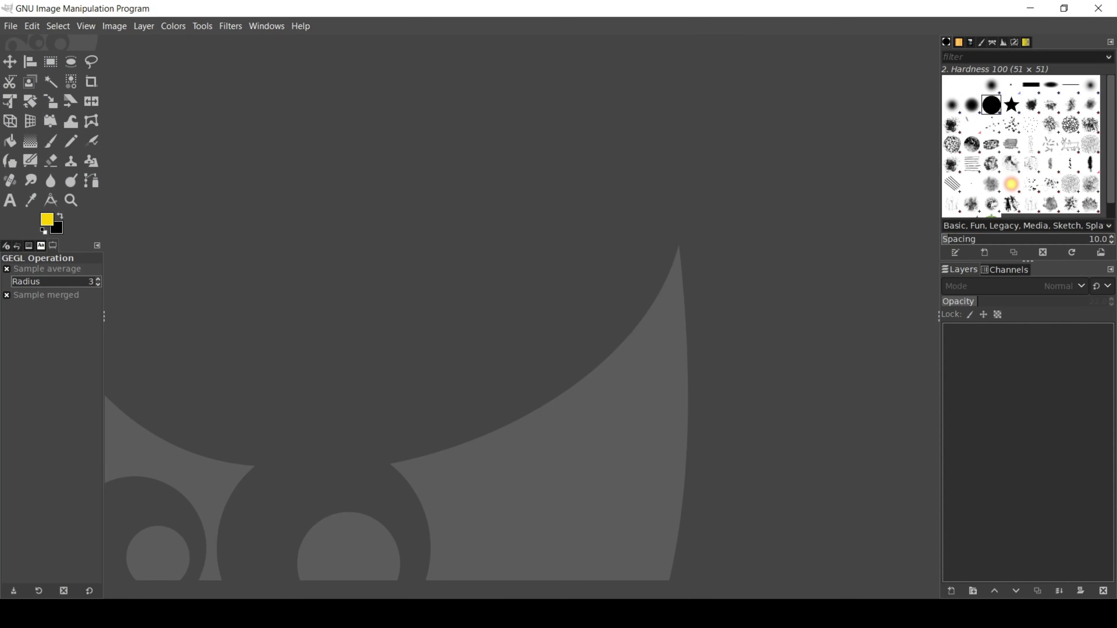
mouse_move(161, 613)
left_click(162, 550)
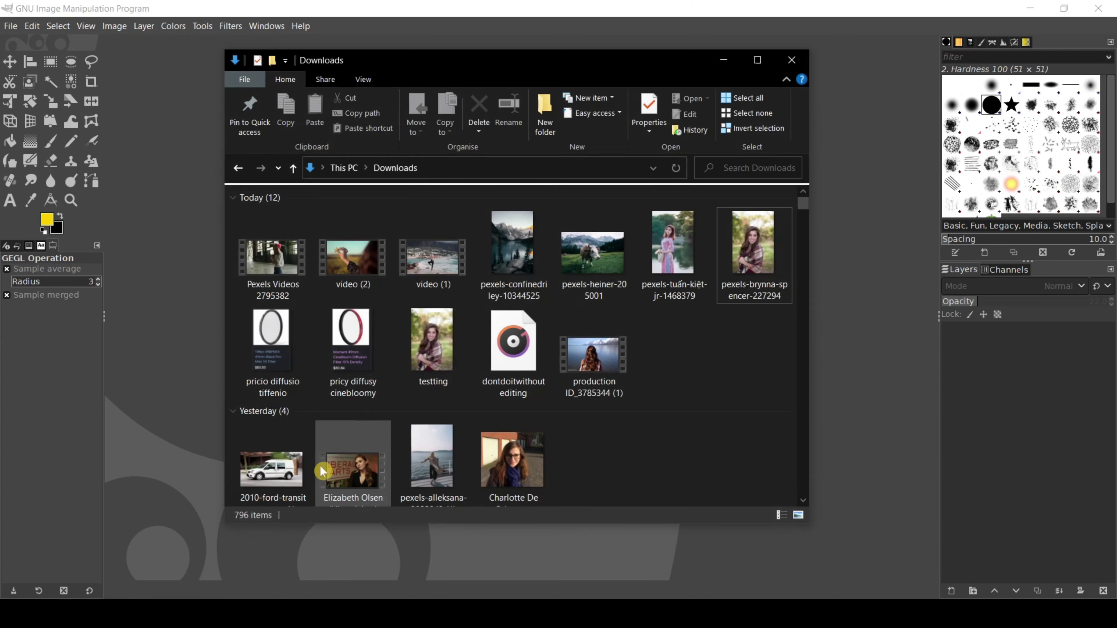
left_click(594, 264)
left_click_drag(848, 352, 882, 375)
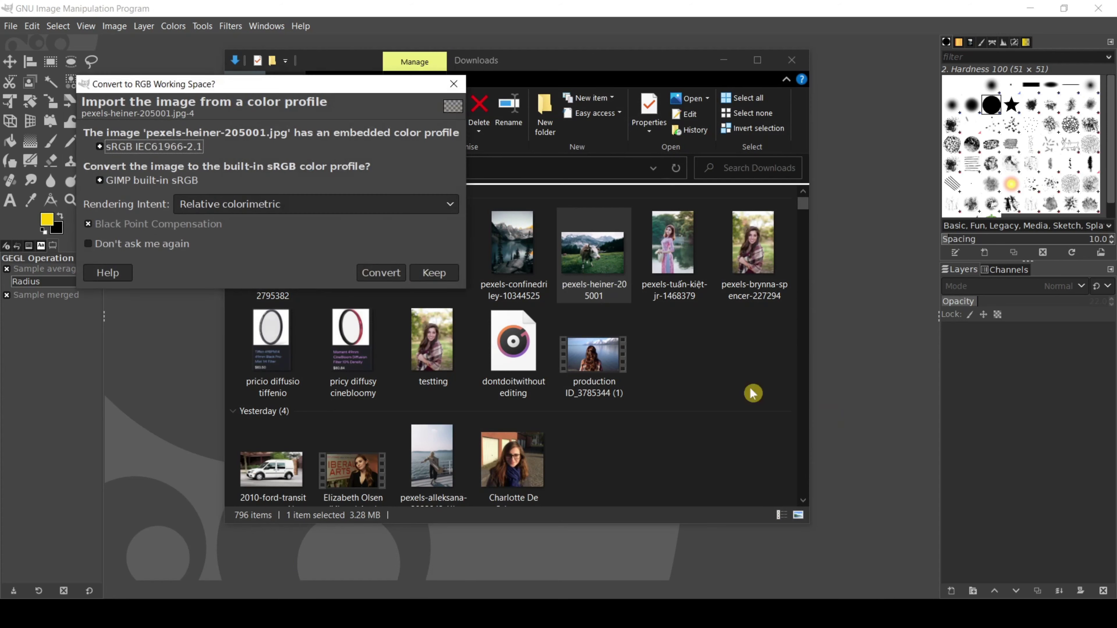
- Convert the photo to GIMP's built-in sRGB profile and duplicate the cow photo layer
left_click(375, 273)
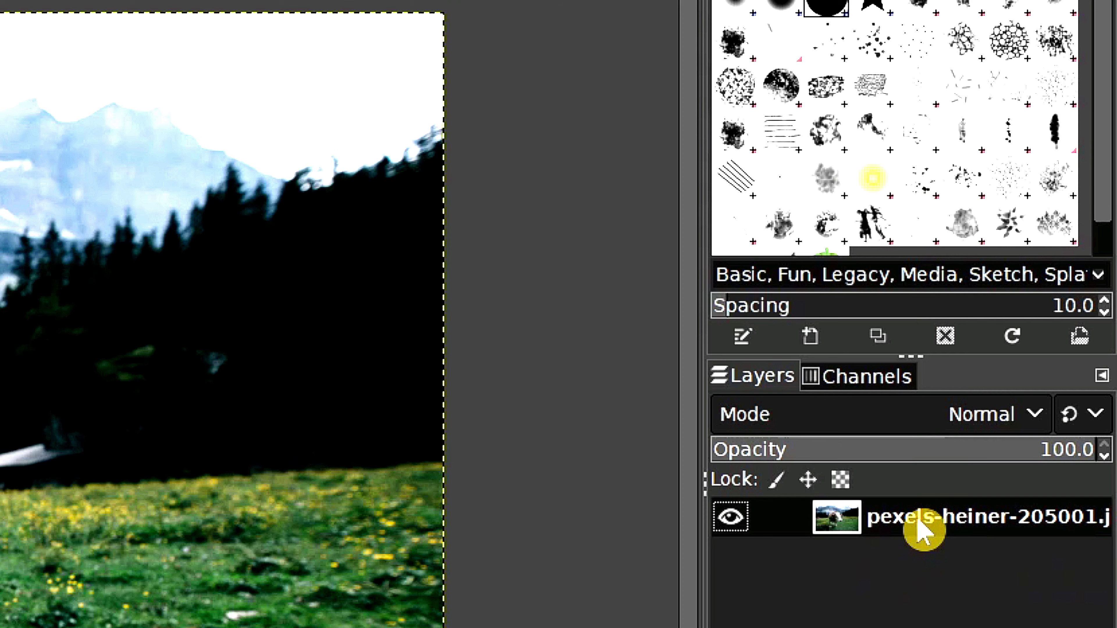
right_click(1034, 335)
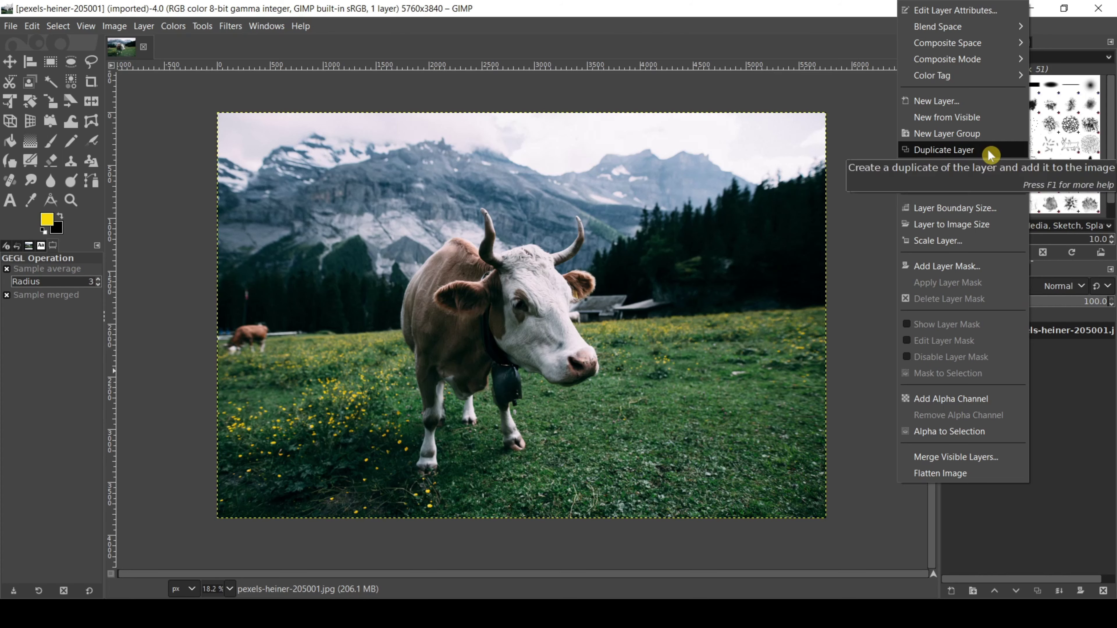
left_click(811, 113)
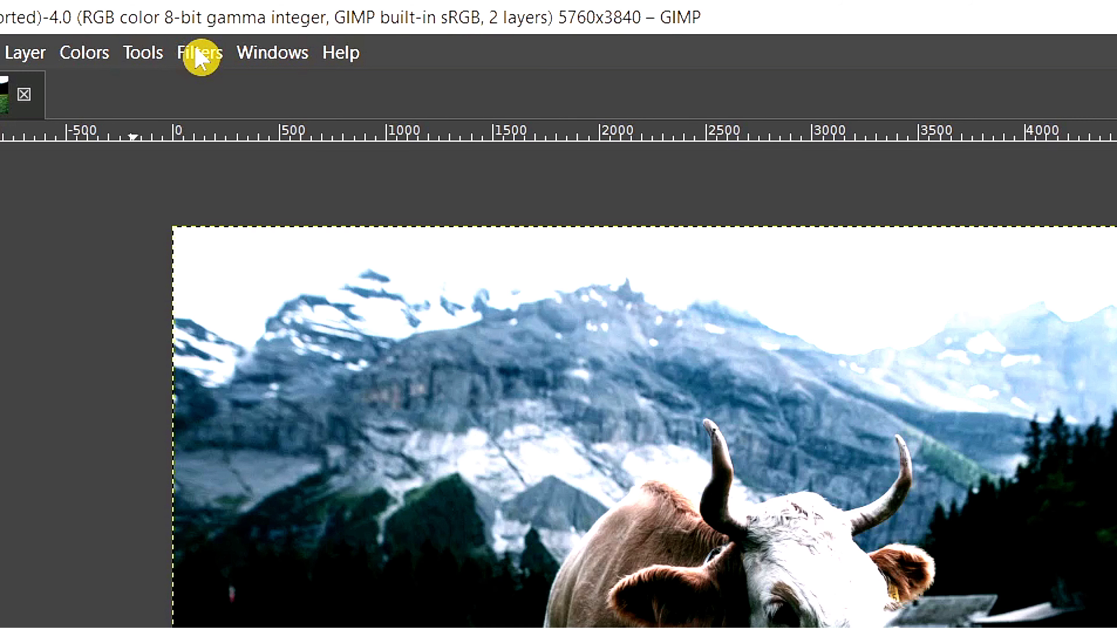
- Apply a Gaussian Blur with size 25.69 on both axes to the top copy layer
left_click(229, 26)
mouse_move(247, 118)
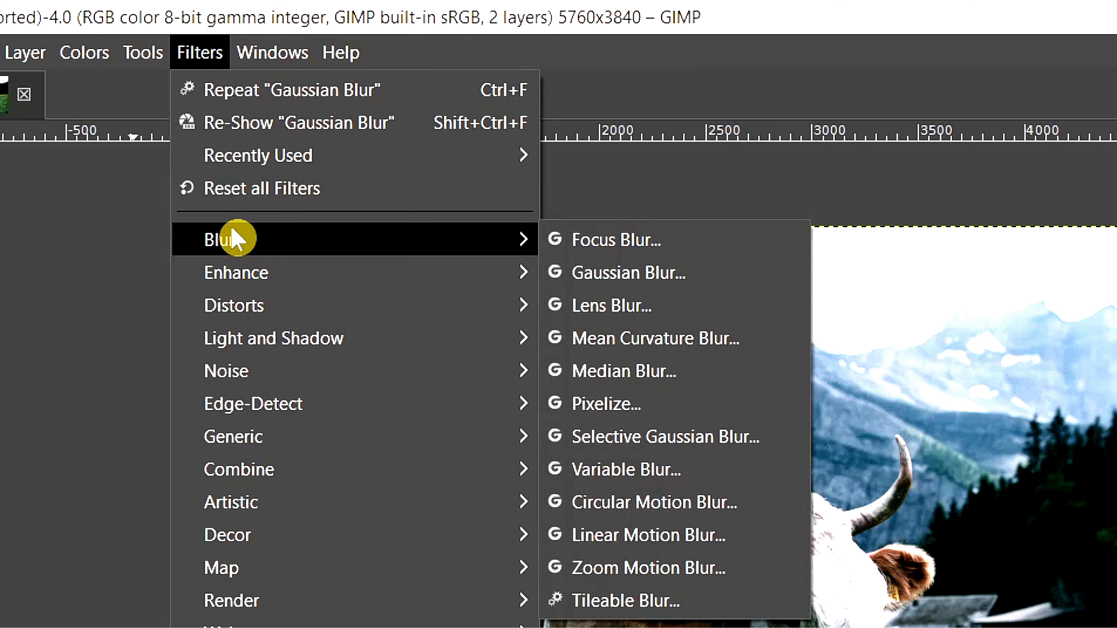
left_click(646, 271)
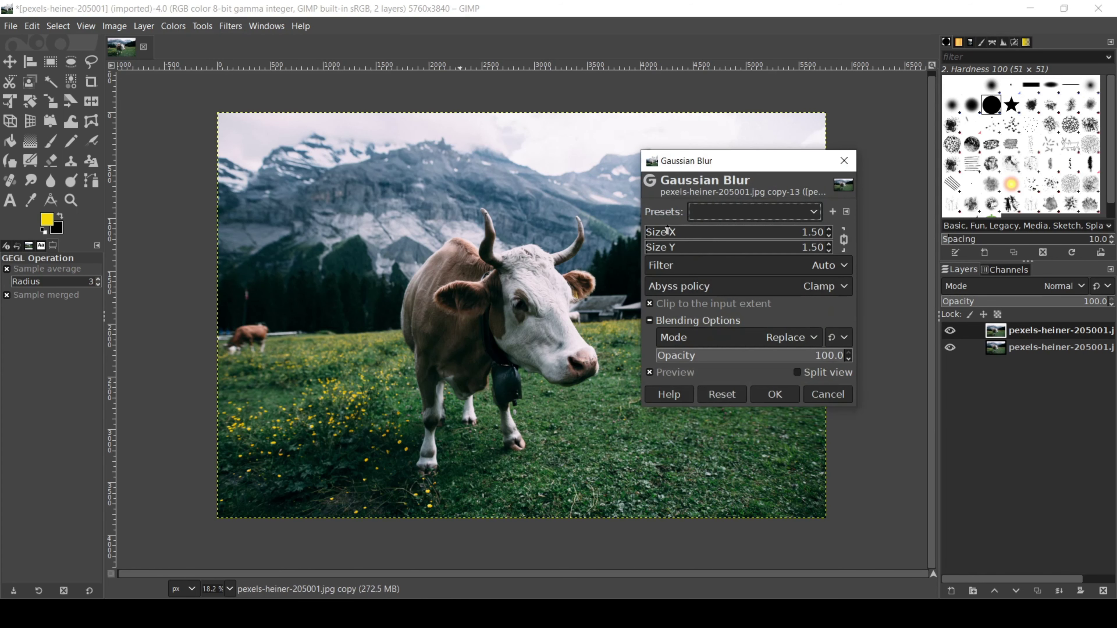
left_click_drag(667, 231, 737, 267)
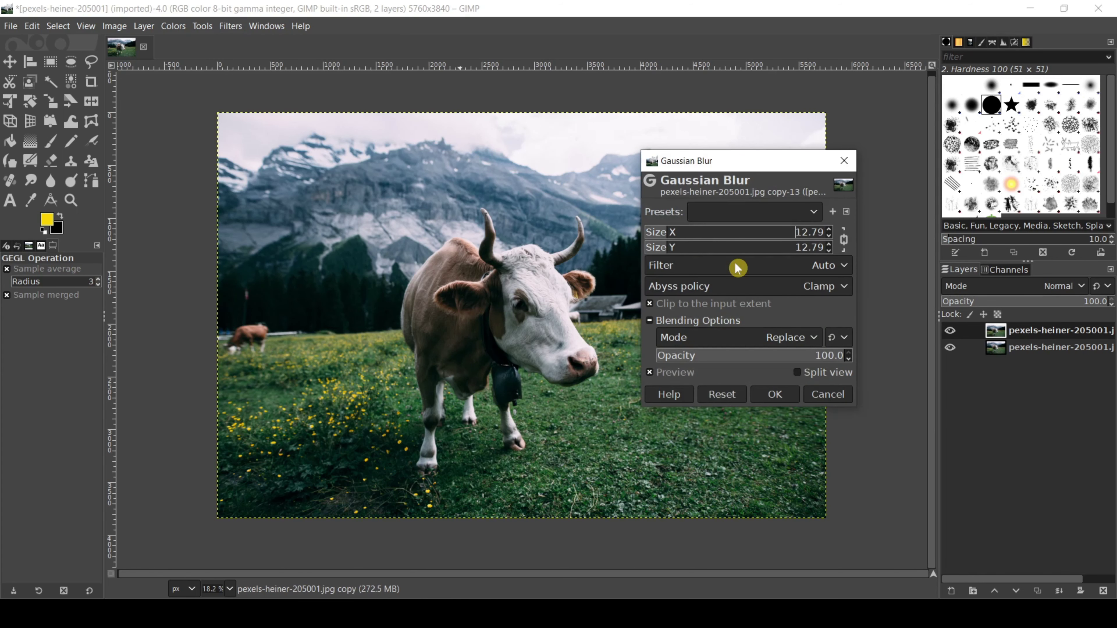
key("Delete")
key("Delete")
key("Delete")
key("Delete")
key("Delete")
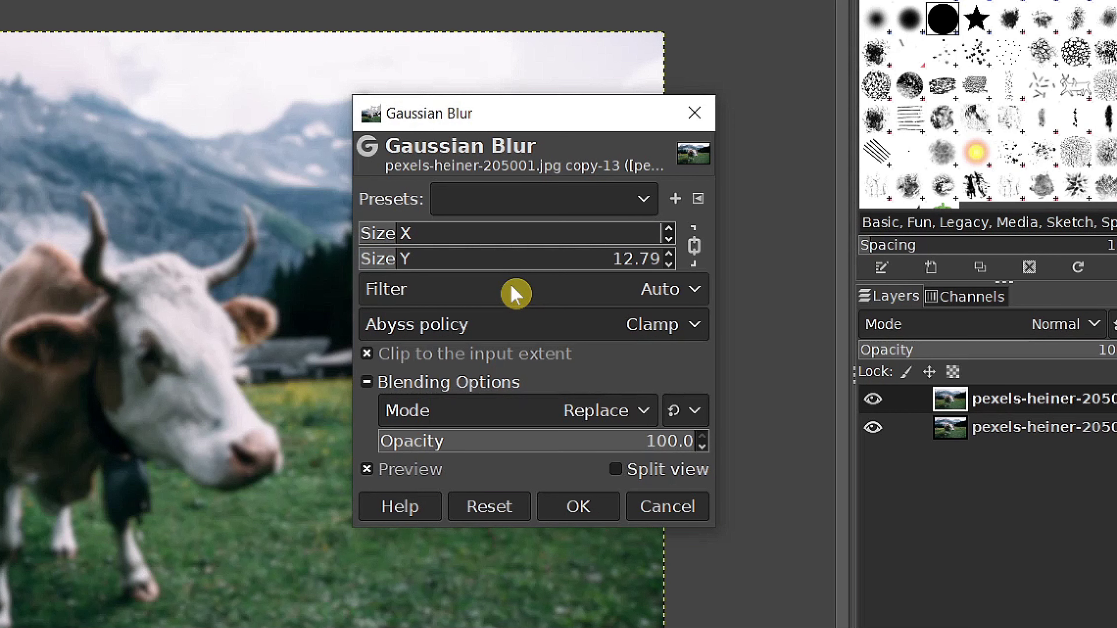
type("25.69")
key("Tab")
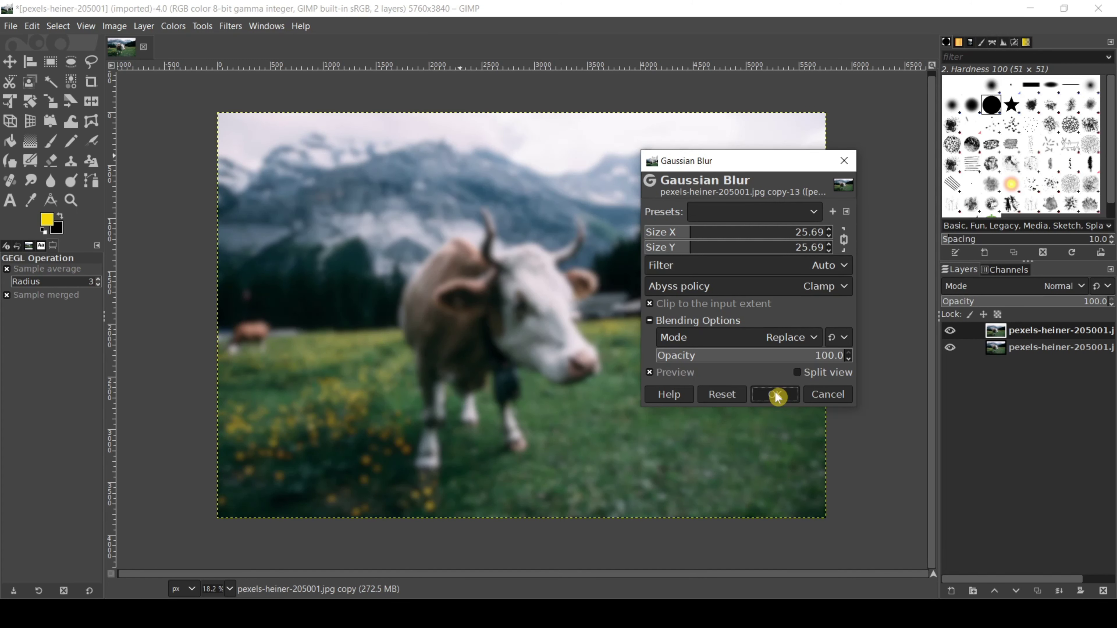
left_click(775, 396)
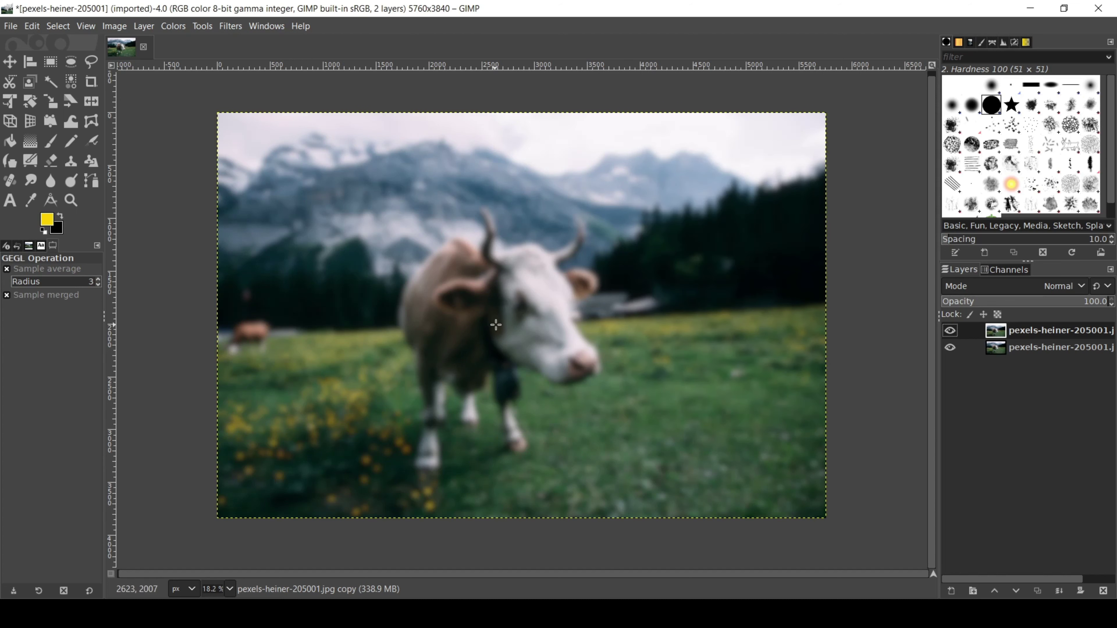
- Set the blurred copy's opacity to 22% and toggle it off and on to compare with the original
scroll(500, 323, "up", 2)
scroll(513, 316, "down", 2)
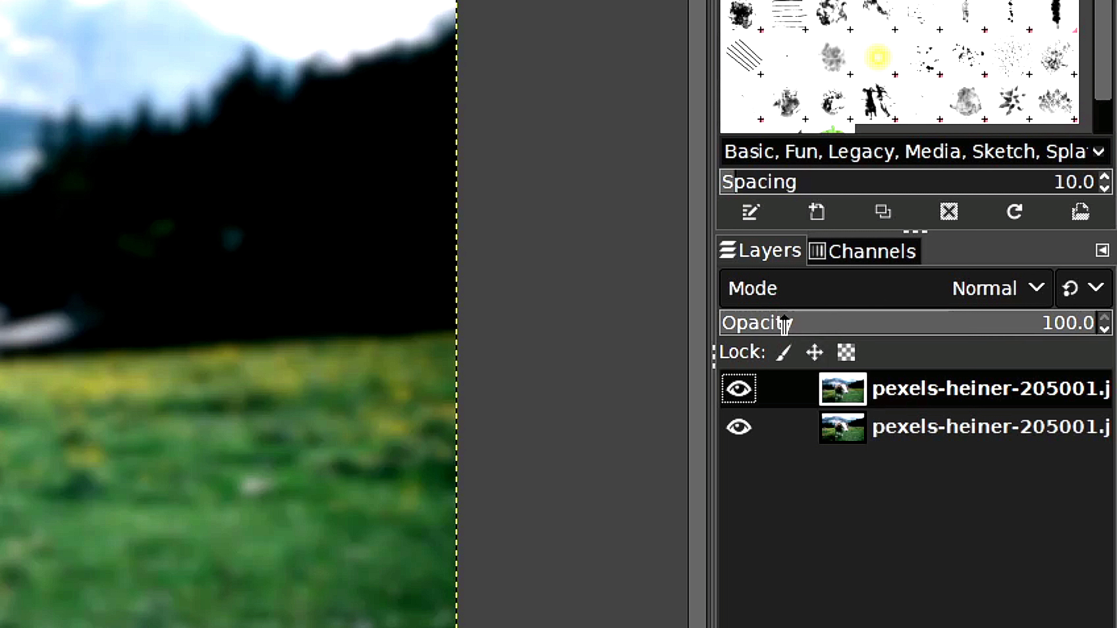
left_click(784, 323)
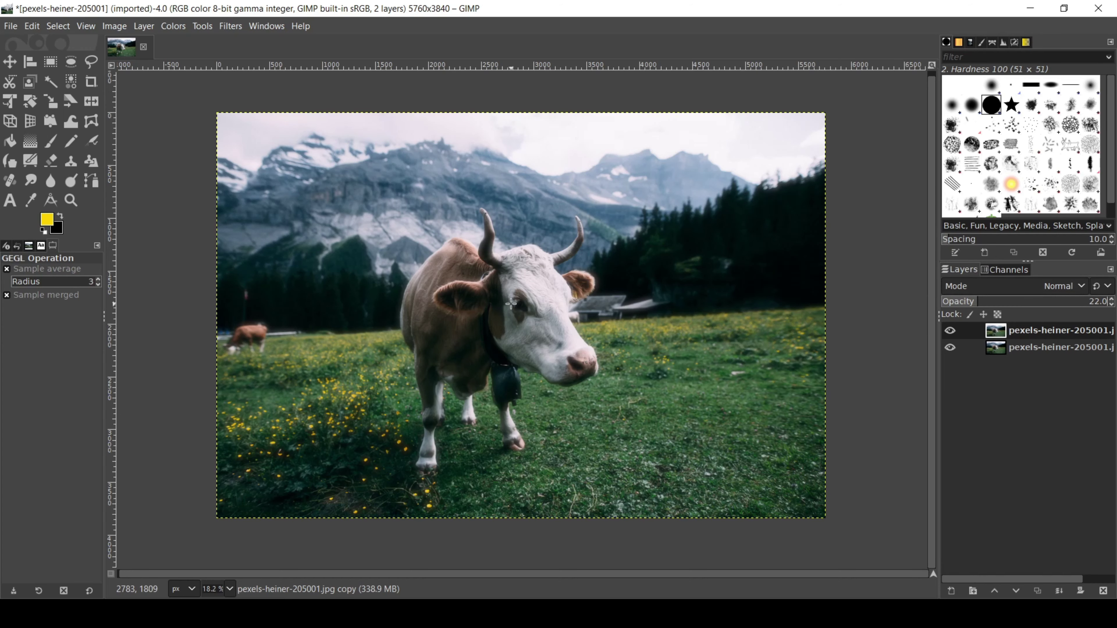
scroll(511, 304, "up", 3)
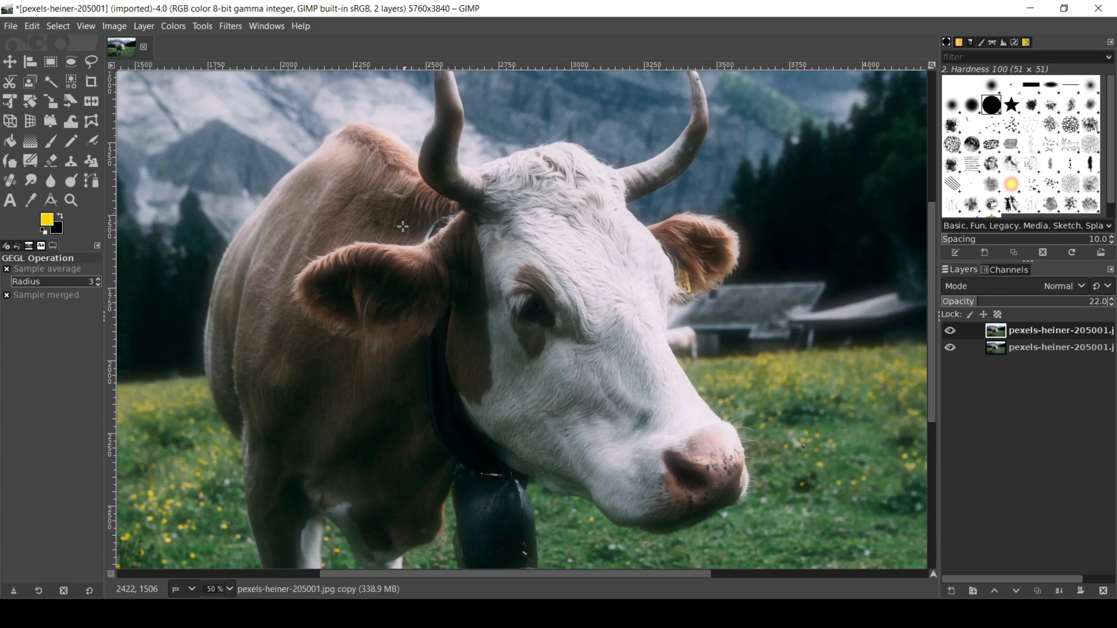
left_click(950, 331)
left_click(951, 330)
scroll(461, 303, "down", 2)
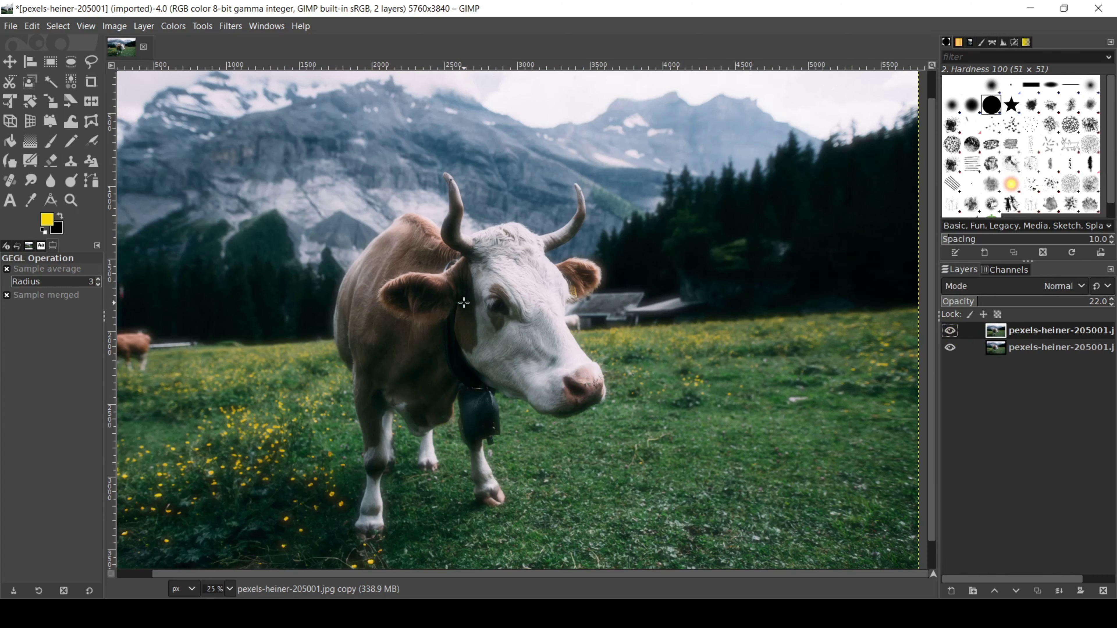
- In VSDC, make Layer 1 visible and select the lakeside video clip
scroll(464, 303, "down", 1)
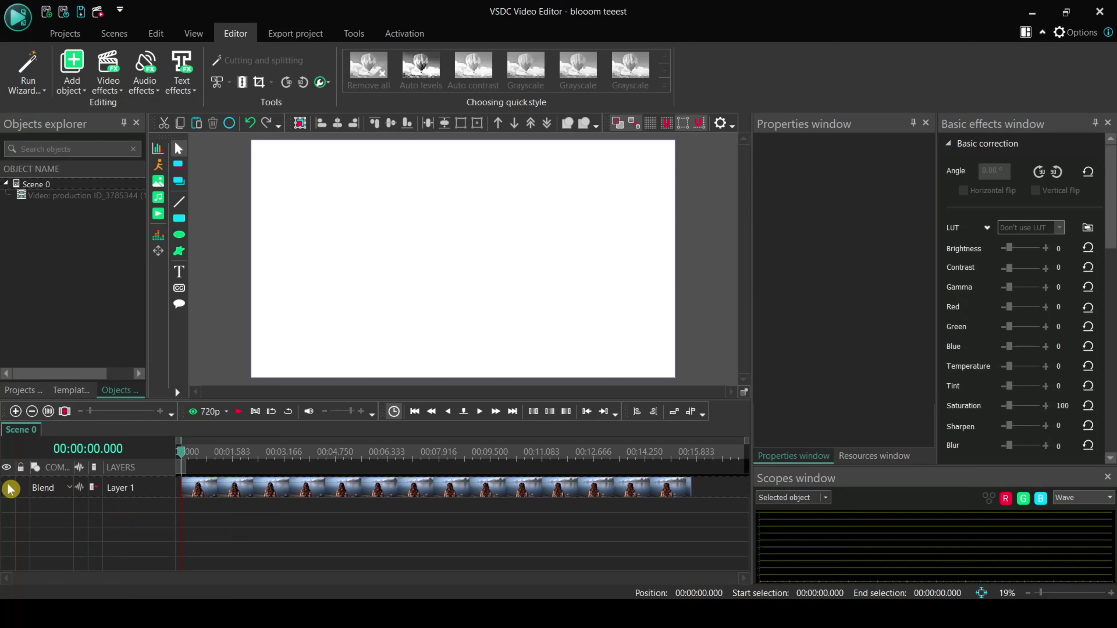
left_click(10, 488)
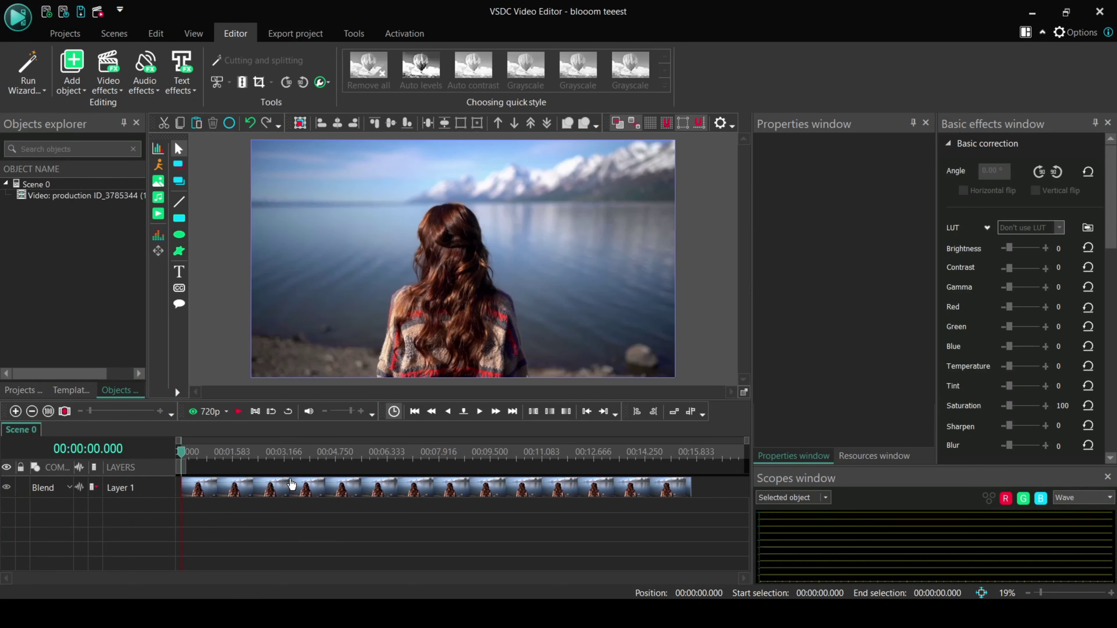
left_click(291, 487)
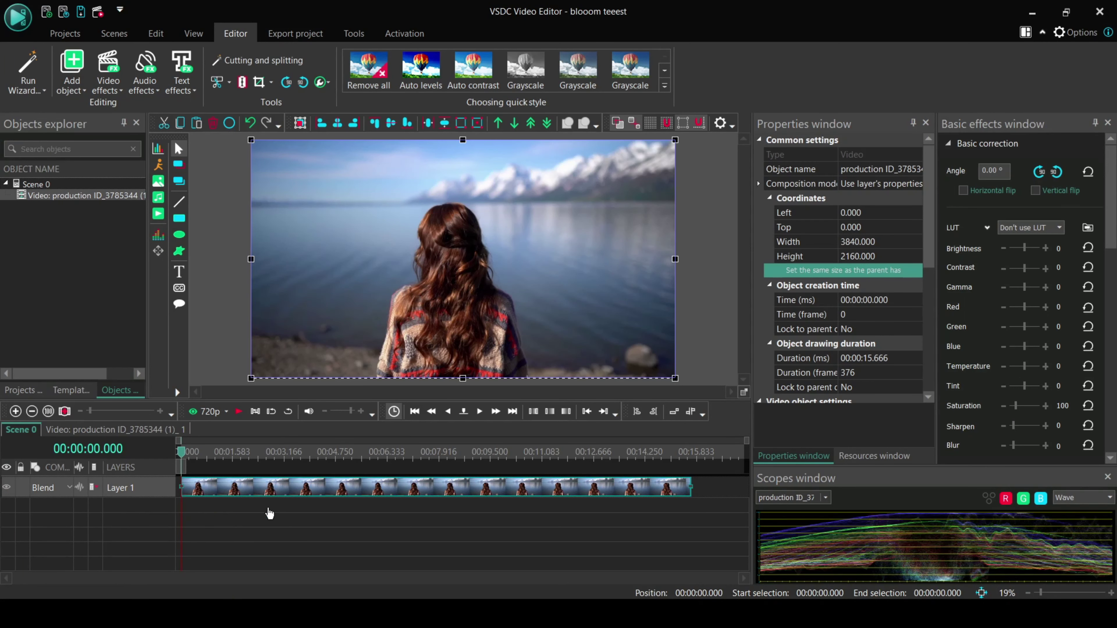
- Copy-paste the clip onto Layer 2 and lower its opacity to 20%
key("ctrl+c")
key("ctrl+v")
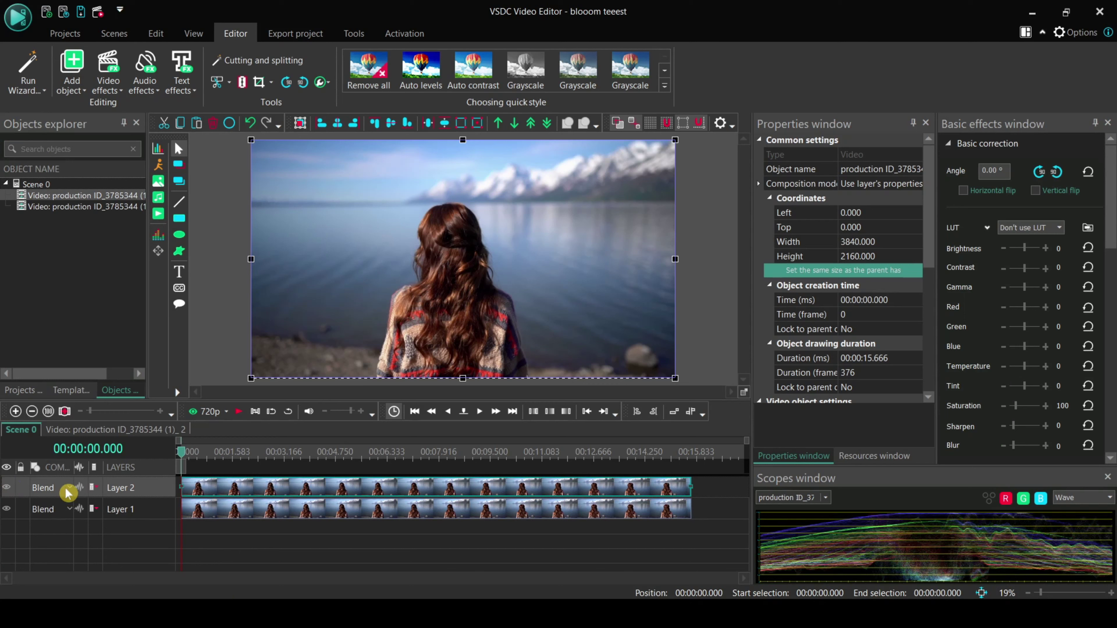
left_click(70, 490)
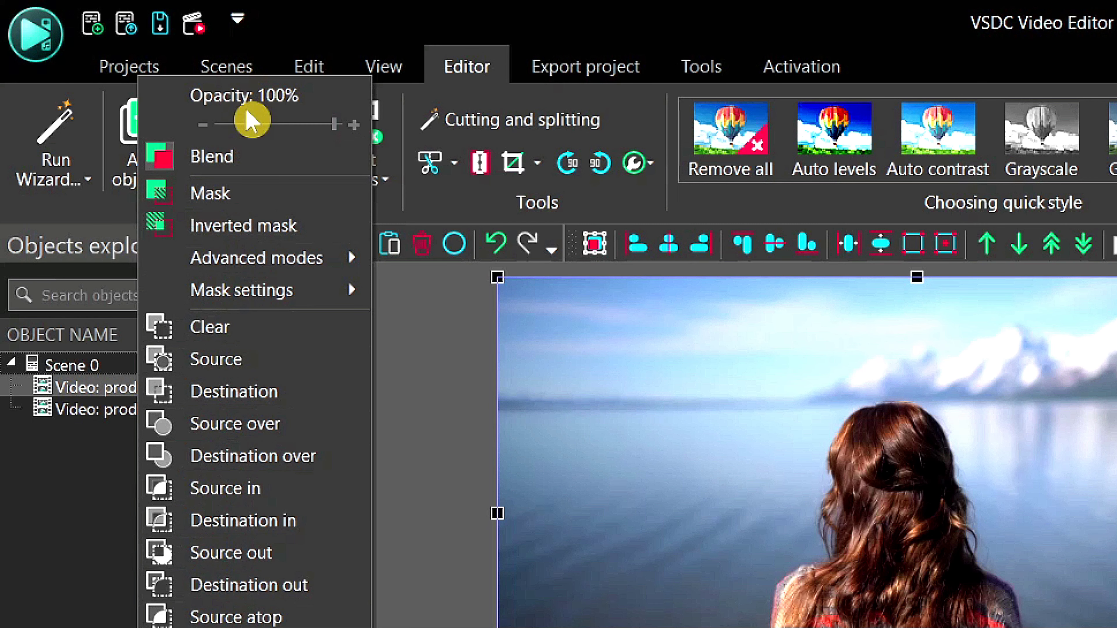
left_click(248, 125)
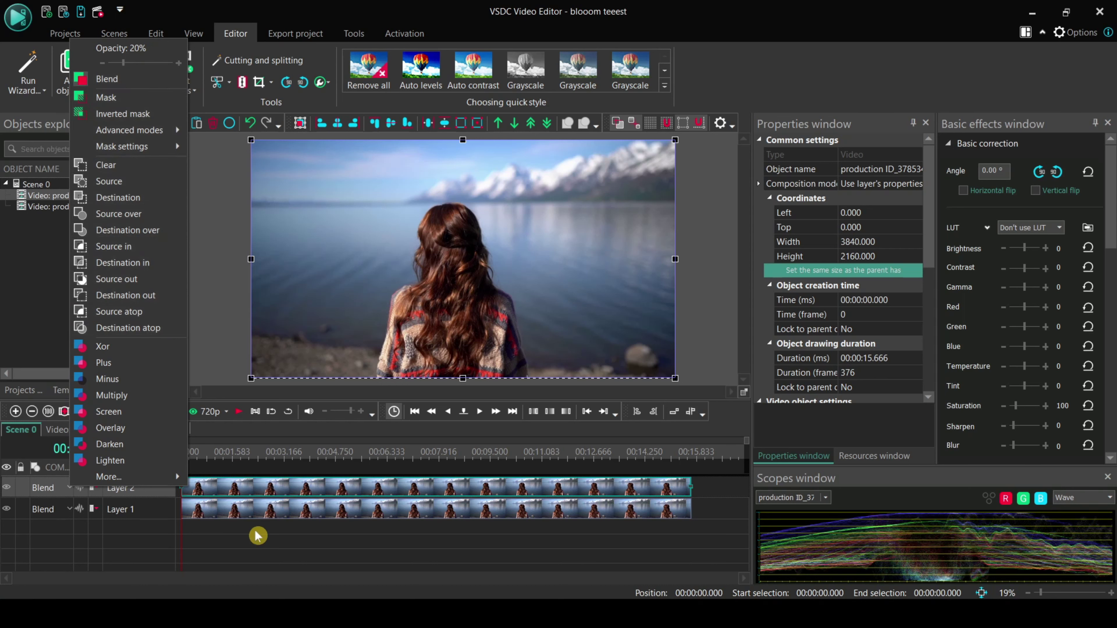
left_click(257, 531)
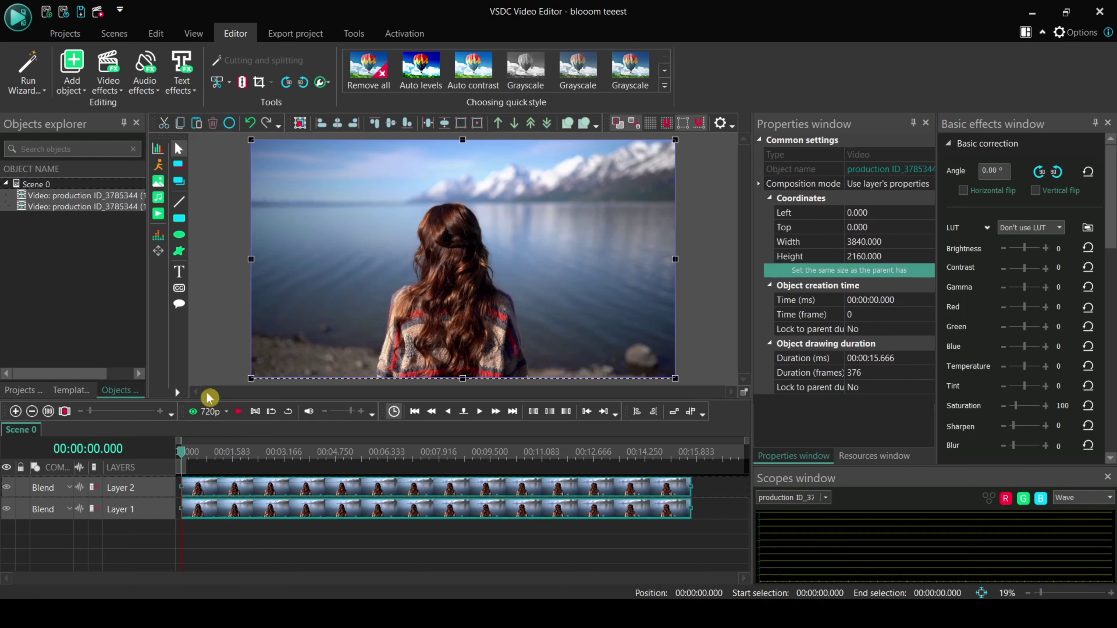
- Add a Gaussian blur filter to the Layer 2 copy of the clip
left_click(112, 86)
left_click(704, 492)
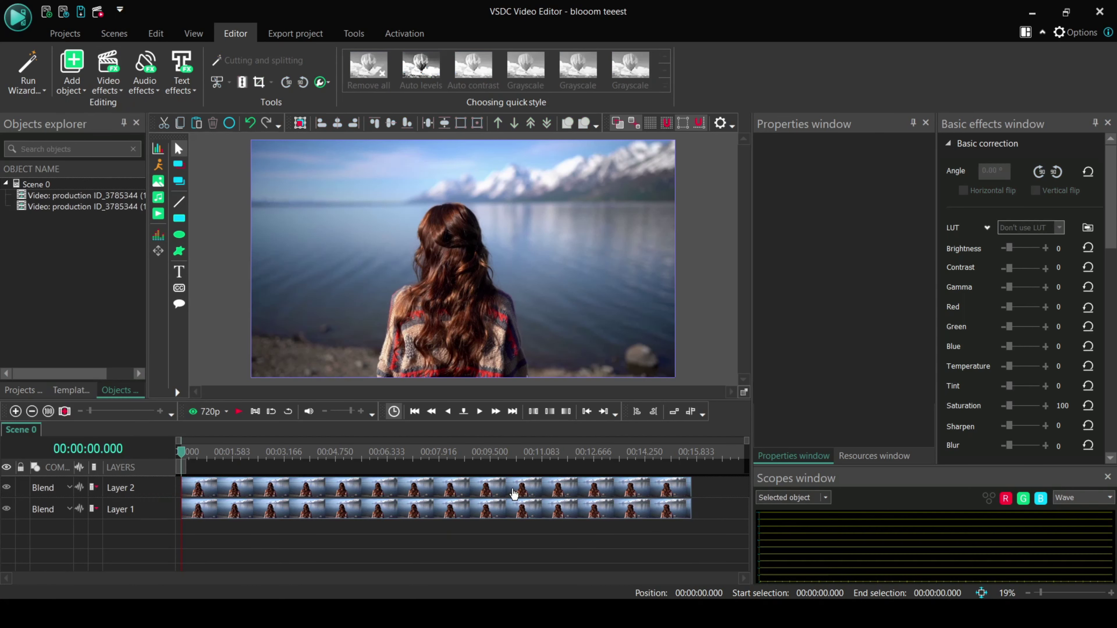
left_click(514, 493)
left_click(109, 90)
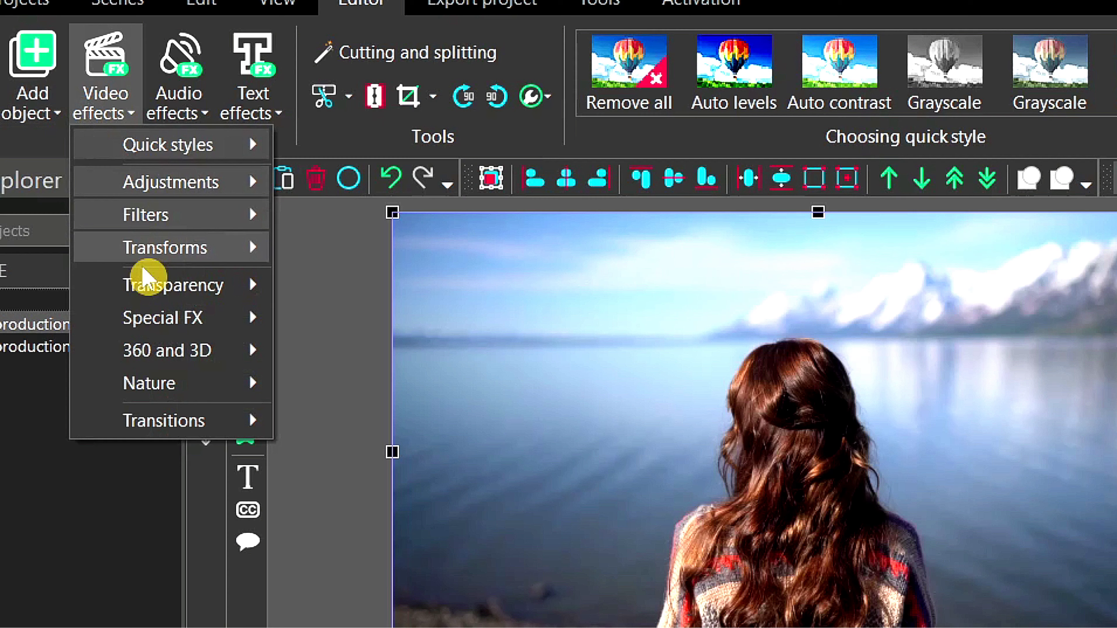
mouse_move(152, 146)
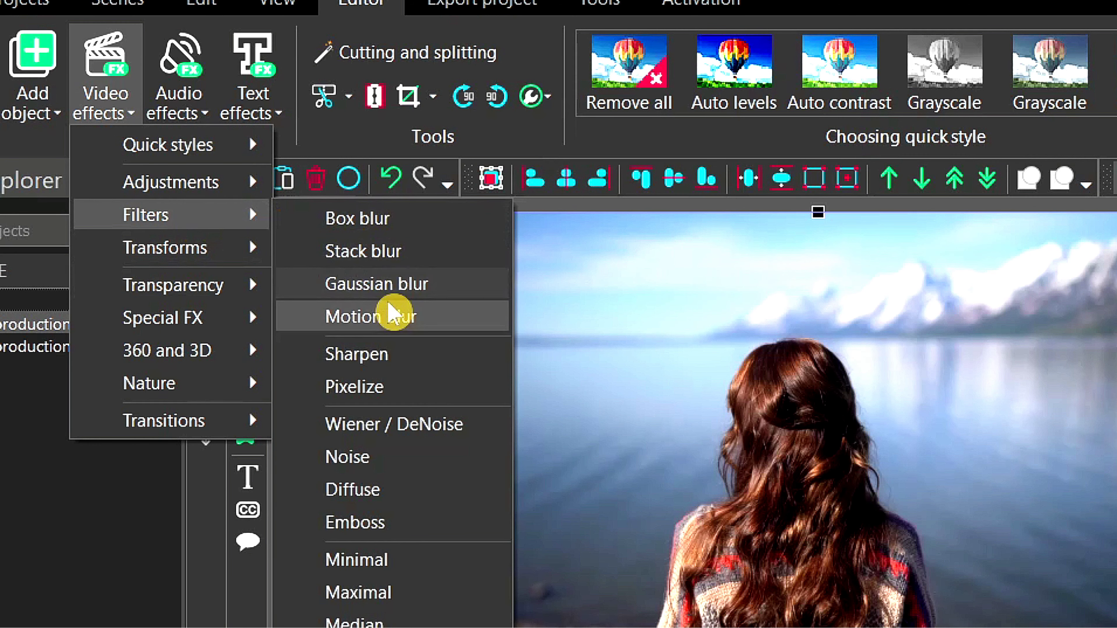
left_click(392, 315)
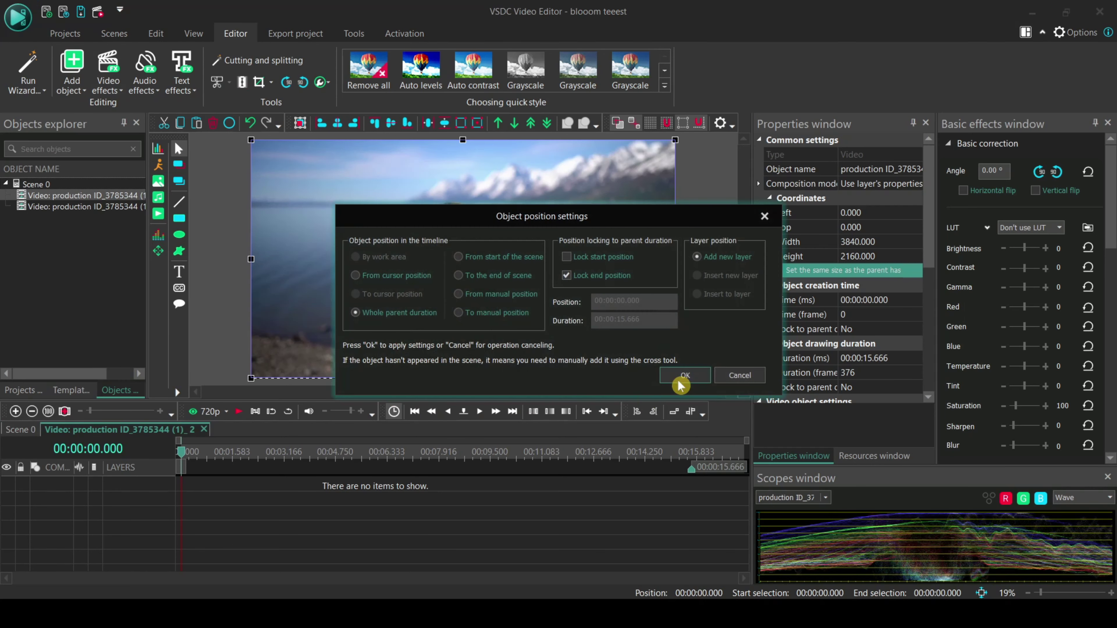
left_click(681, 385)
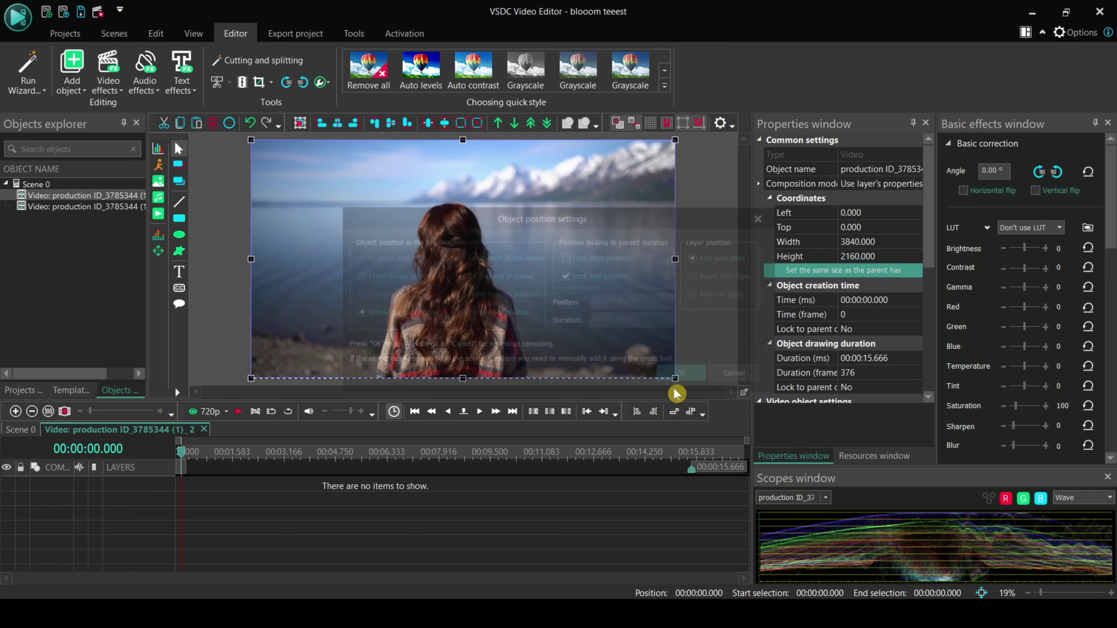
- Set Blur levels to 50 and return to the Scene 0 timeline
left_click(857, 372)
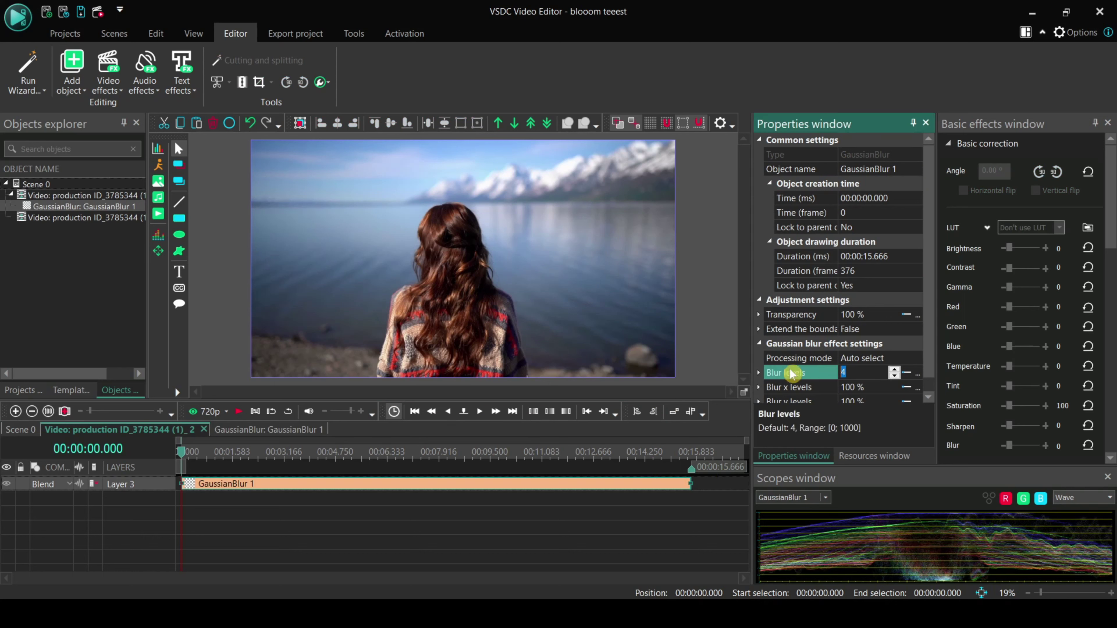
type("5")
type("0")
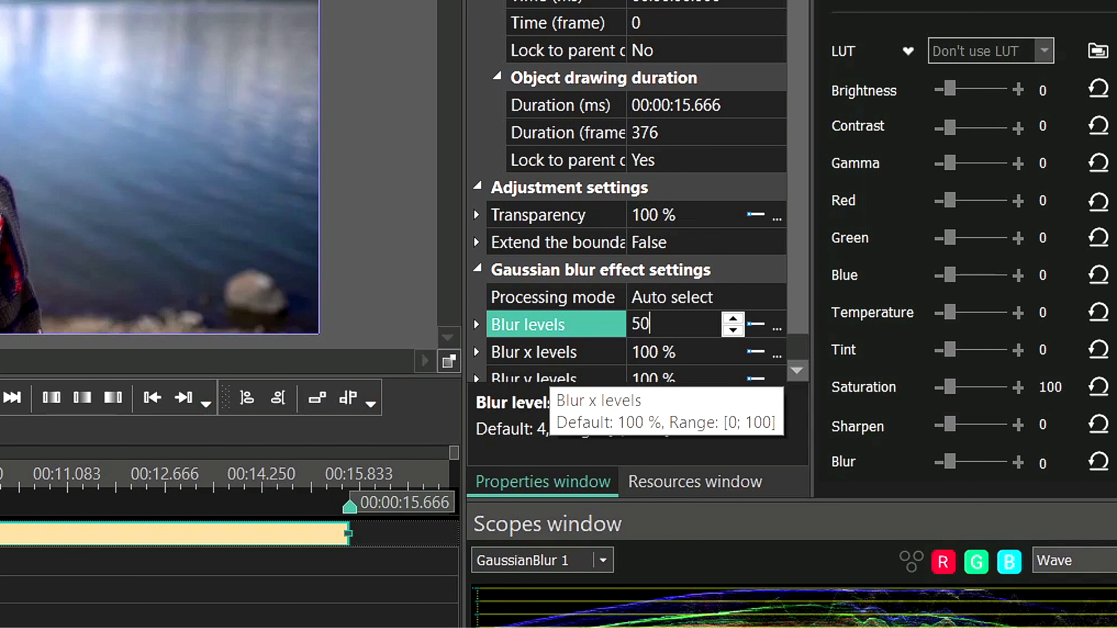
left_click(198, 519)
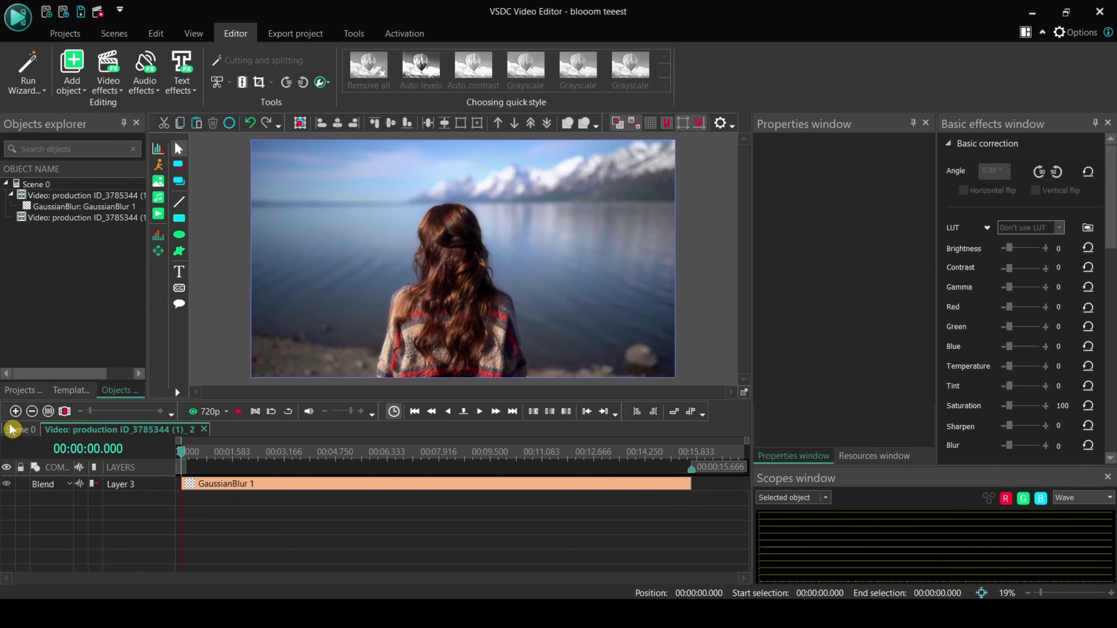
left_click(18, 429)
left_click(243, 555)
- Play the video to preview the dreamy glow over the original clip
key("space")
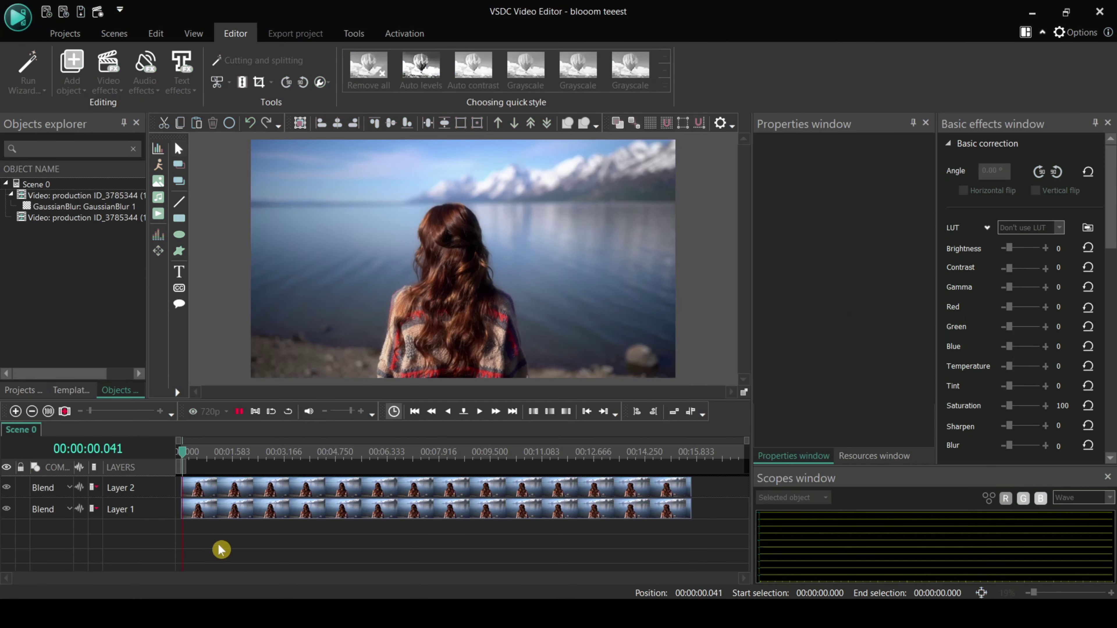